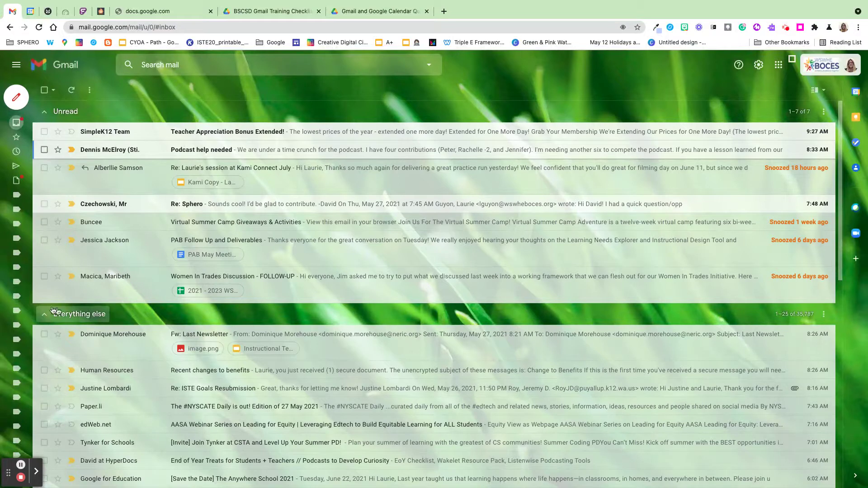
# Step: Keep the main menu expanded beside the inbox and look through the full list of mail labels
pyautogui.moveTo(15, 202)
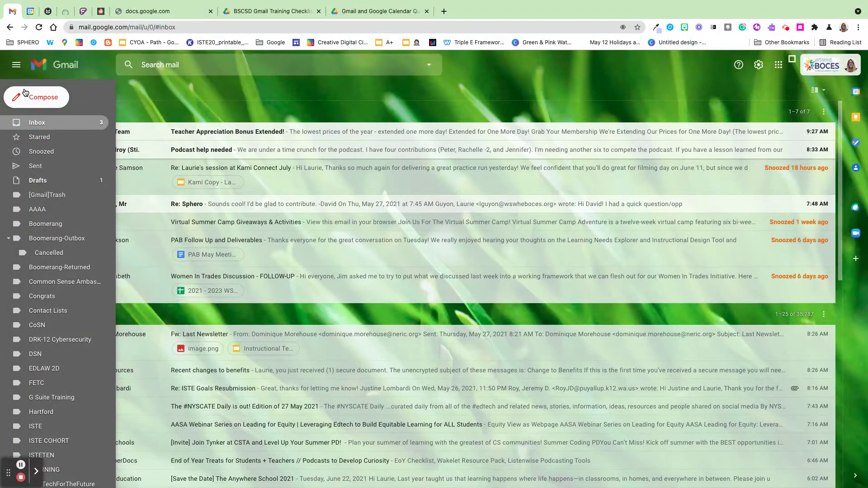
pyautogui.click(18, 65)
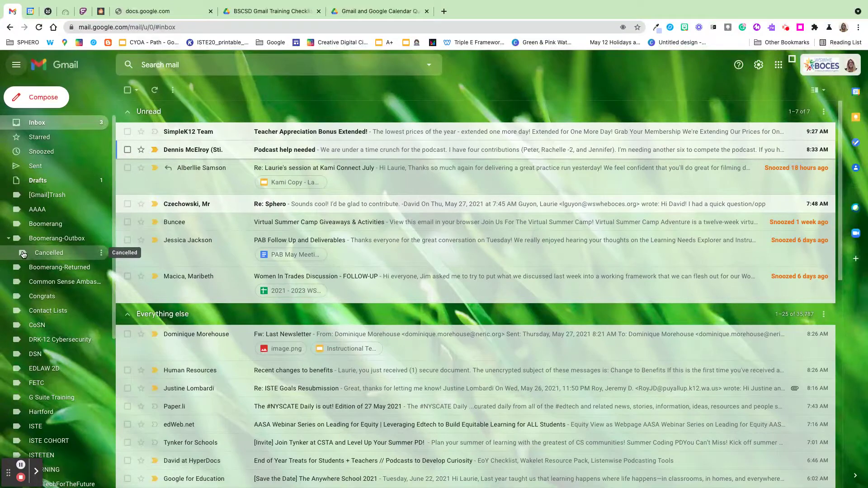
pyautogui.scroll(-3, 33, 285)
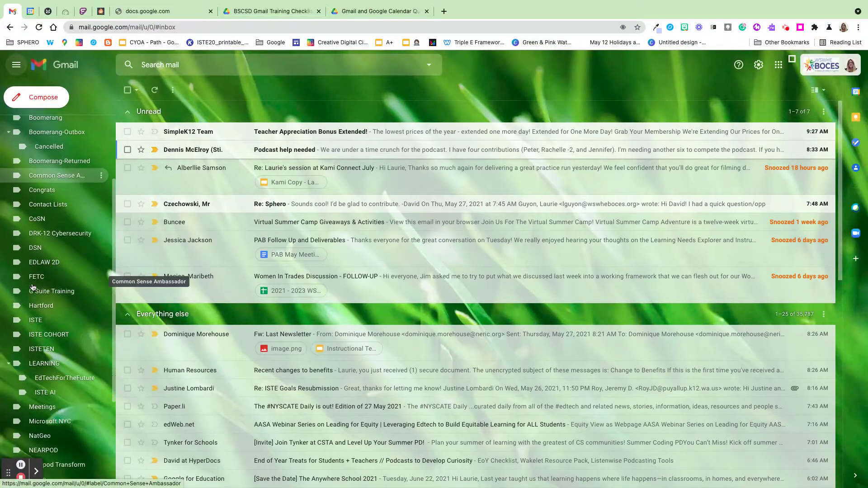
pyautogui.scroll(-5, 32, 287)
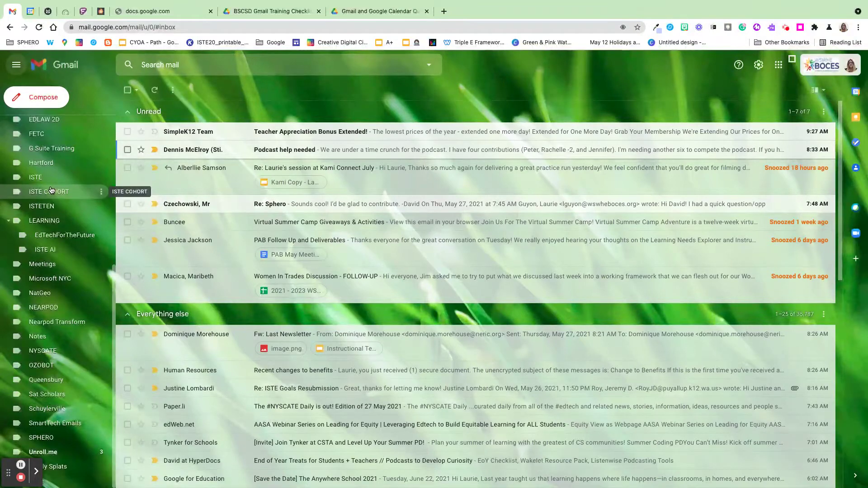
pyautogui.scroll(8, 51, 190)
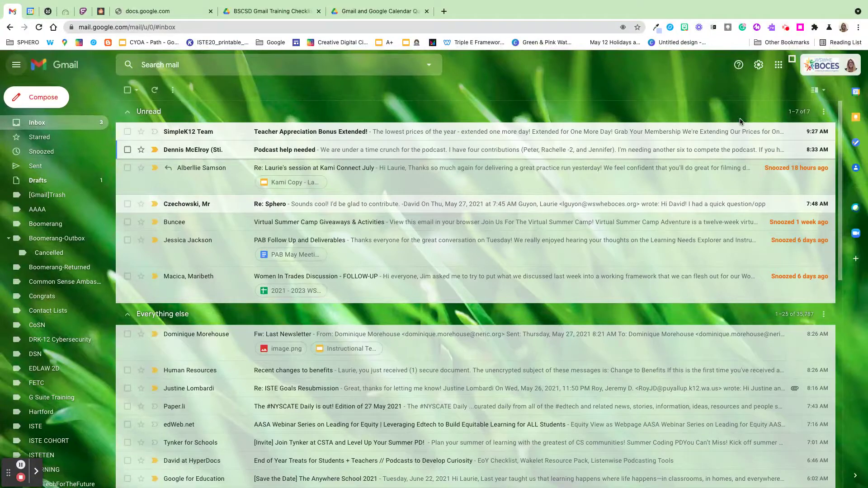
# Step: Open the full theme gallery from the quick settings and browse the available background themes
pyautogui.click(759, 67)
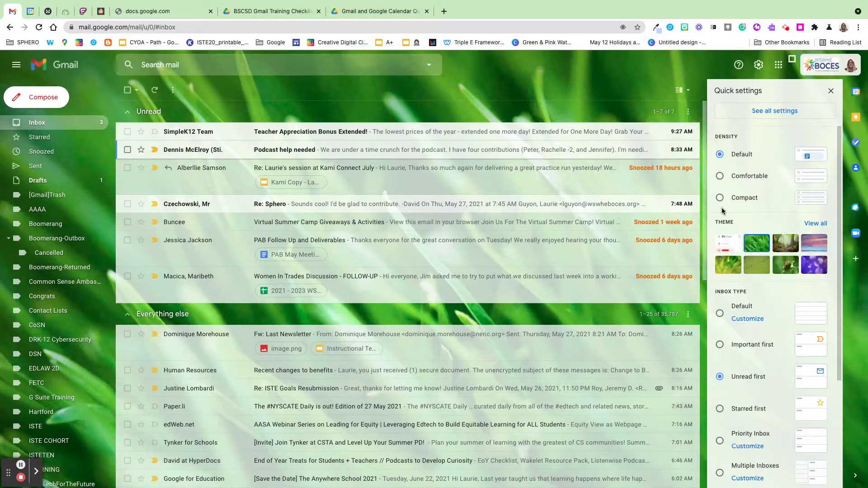
pyautogui.click(814, 227)
pyautogui.scroll(-3, 499, 229)
pyautogui.scroll(-10, 499, 230)
pyautogui.scroll(-4, 499, 230)
pyautogui.scroll(3, 499, 229)
pyautogui.scroll(5, 499, 230)
# Step: Apply the beach photo from the 2020-08-11 album in My photos as the background theme and save it
pyautogui.click(266, 377)
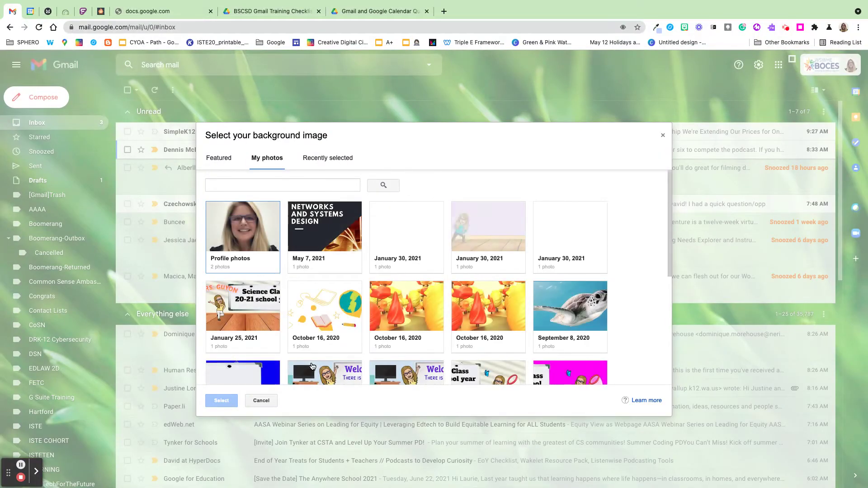
pyautogui.scroll(-2, 319, 364)
pyautogui.scroll(-4, 319, 364)
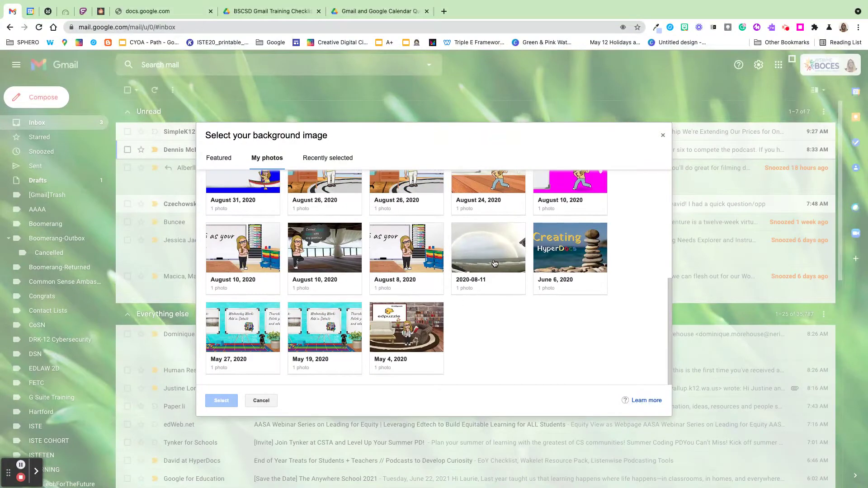
pyautogui.click(494, 263)
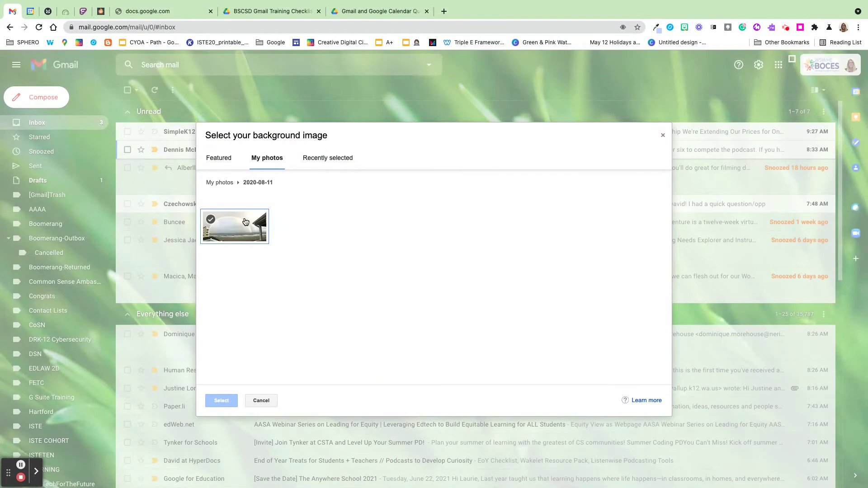
pyautogui.click(246, 222)
pyautogui.click(221, 400)
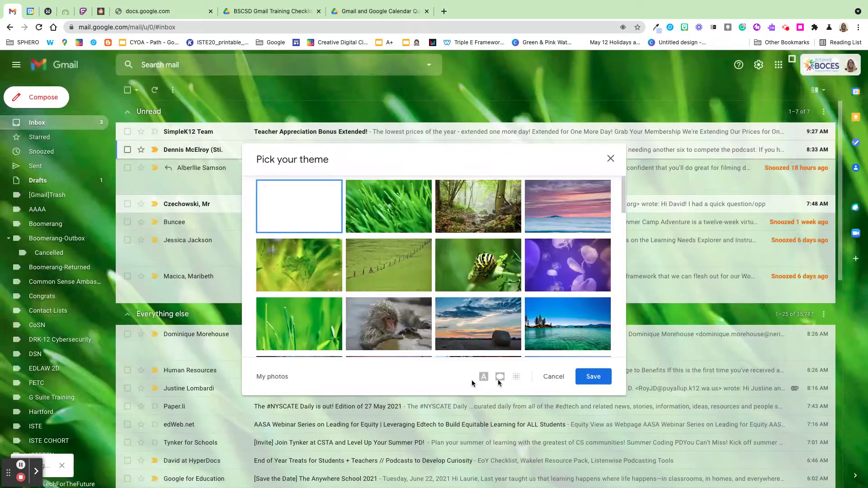
pyautogui.click(583, 383)
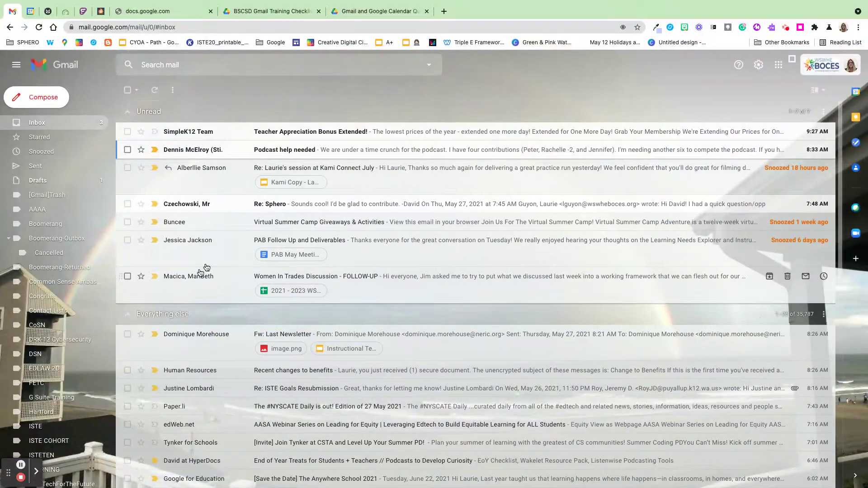
# Step: Set the inbox type to Default and the theme to the green grass image, and close the quick settings
pyautogui.click(757, 66)
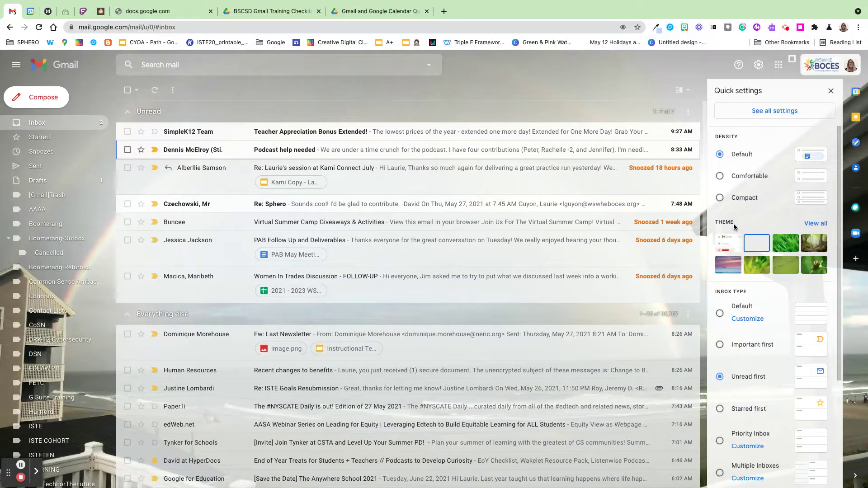
pyautogui.scroll(-1, 746, 316)
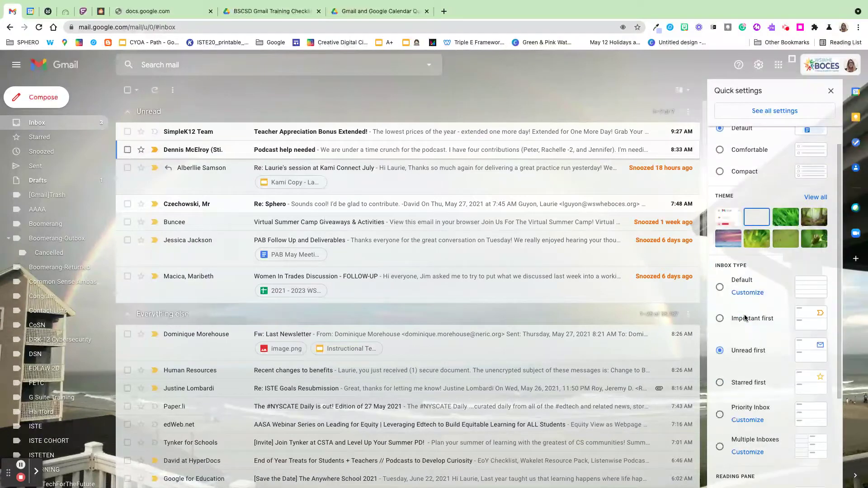
pyautogui.click(720, 285)
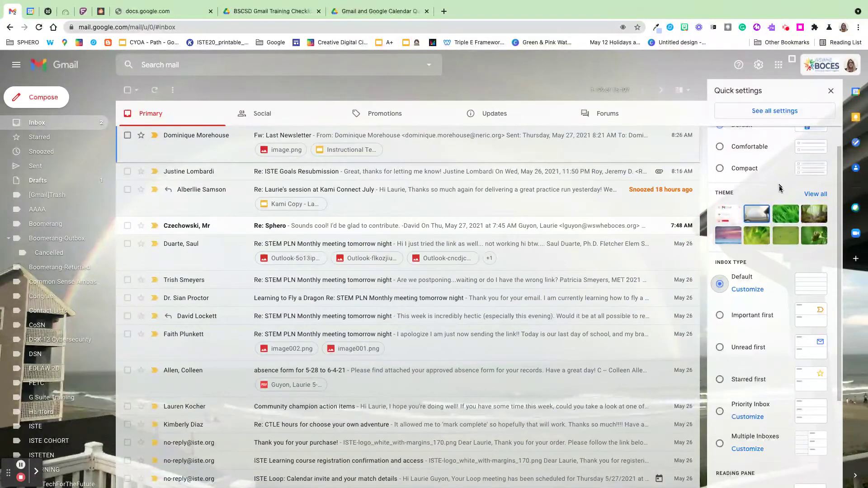
pyautogui.click(791, 215)
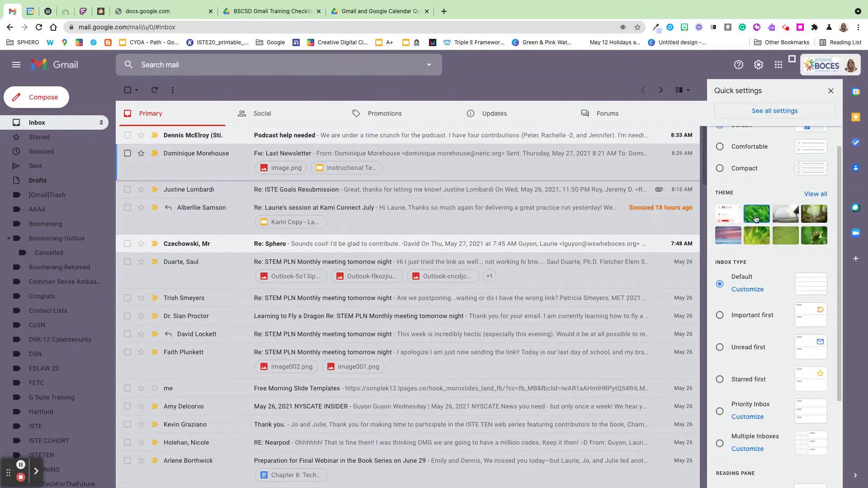
pyautogui.click(831, 91)
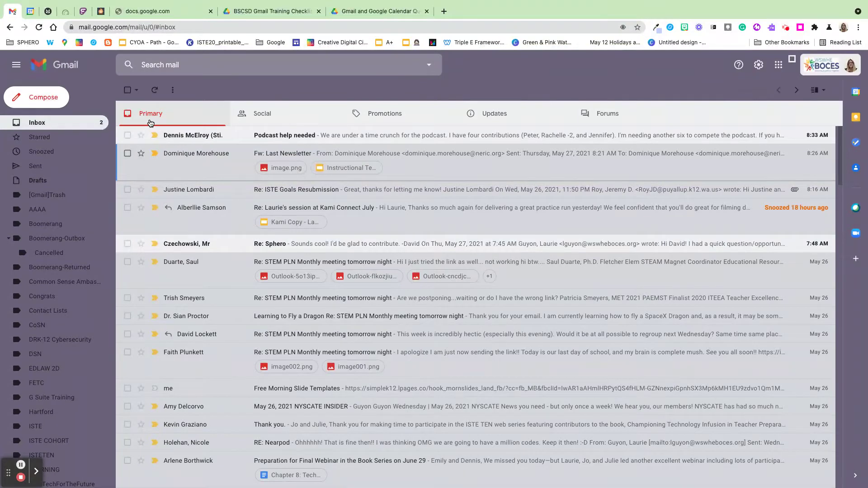
# Step: View the Social, Promotions, Updates and Forums mail categories and return to Primary
pyautogui.click(260, 117)
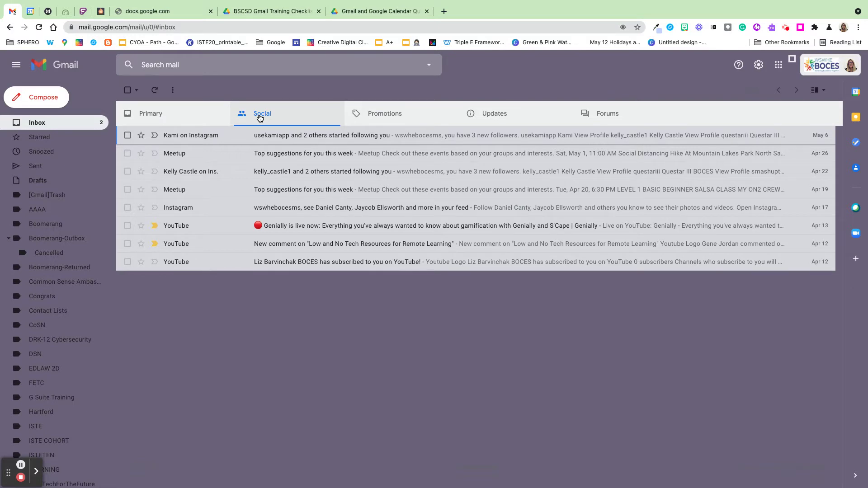
pyautogui.click(393, 122)
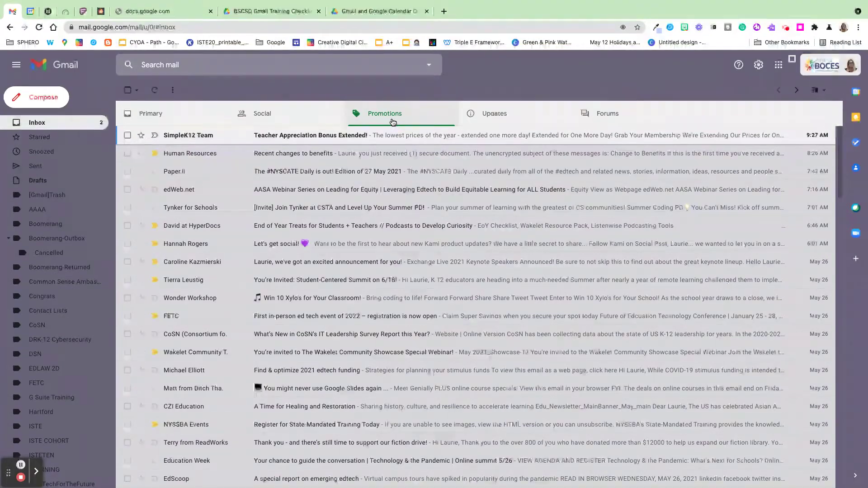
pyautogui.click(498, 119)
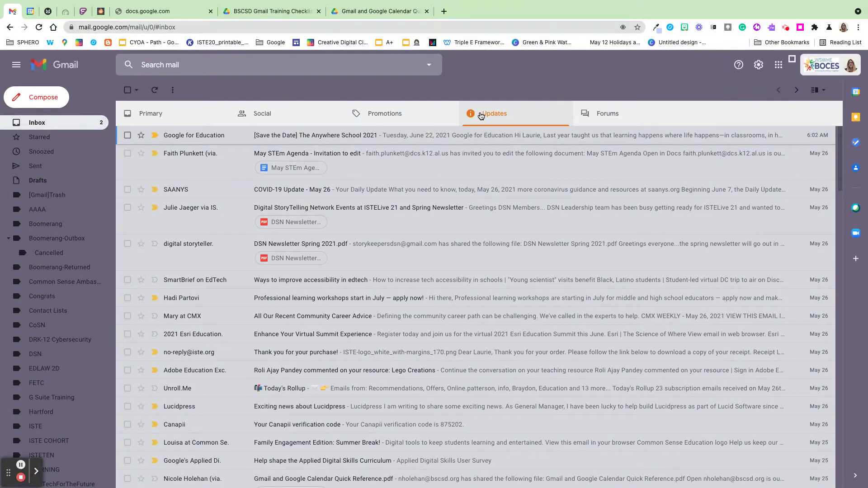
pyautogui.click(611, 118)
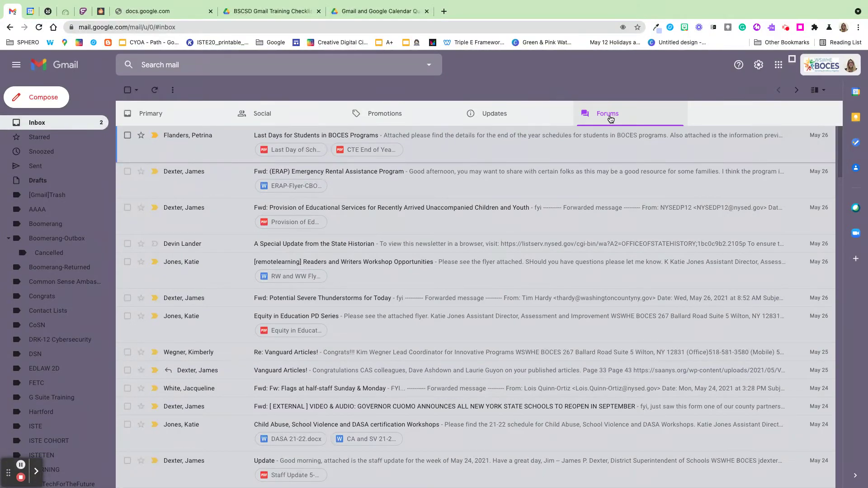
pyautogui.click(171, 115)
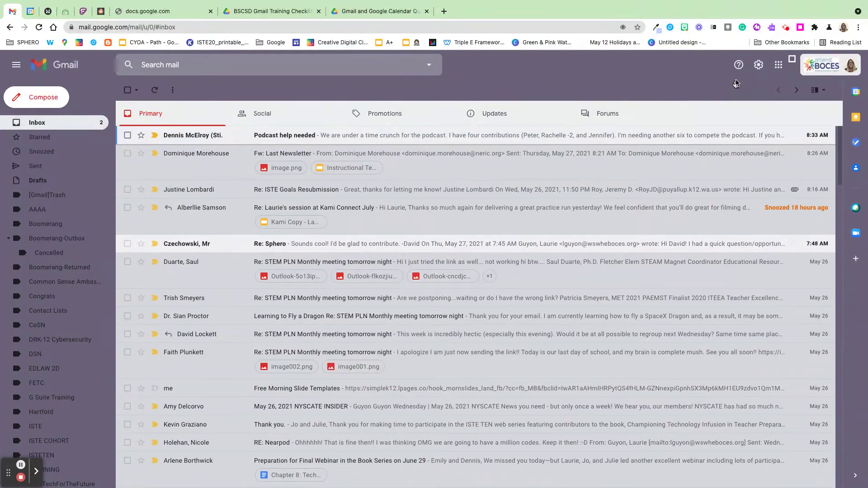
# Step: Try the inbox types Important first, Unread first, Starred first and Priority Inbox, and return to Important first
pyautogui.click(760, 65)
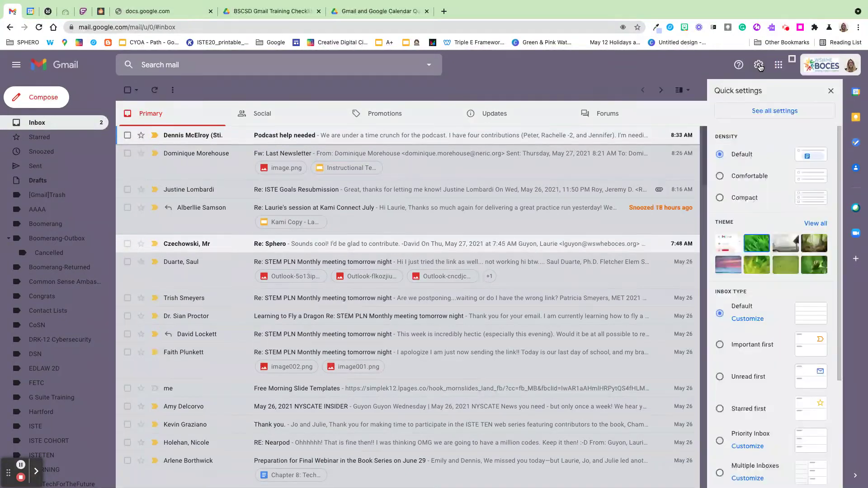
pyautogui.click(720, 346)
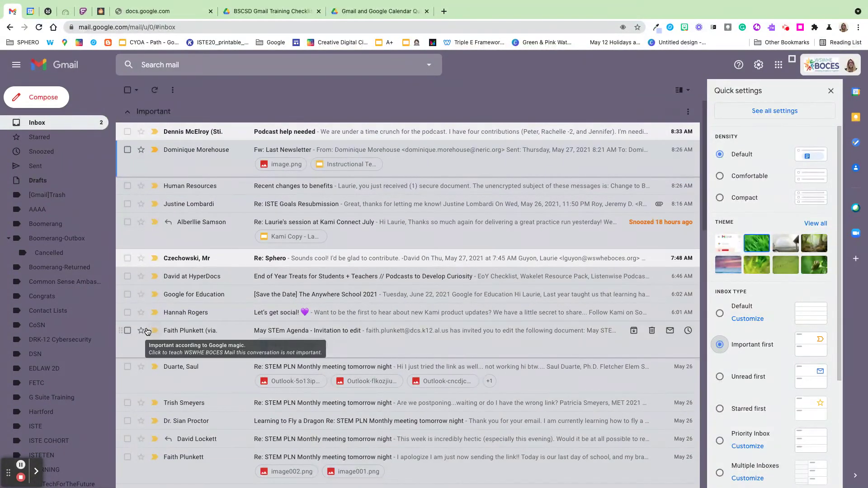
pyautogui.scroll(-9, 147, 332)
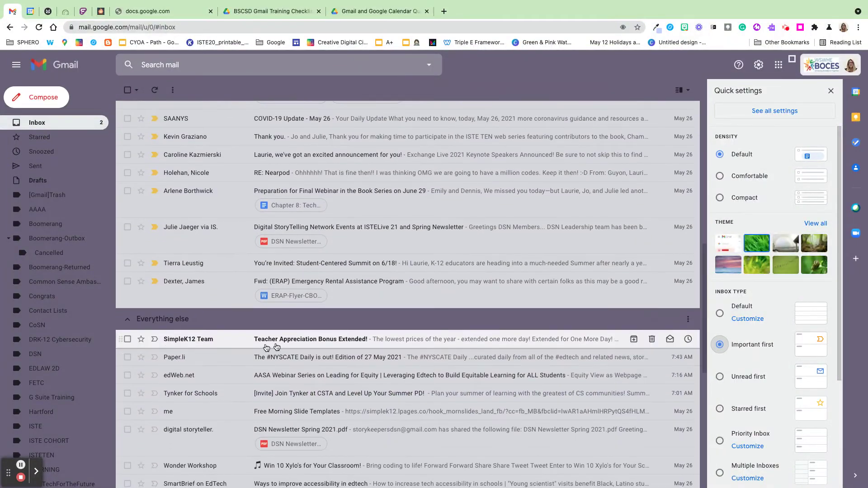
pyautogui.click(719, 377)
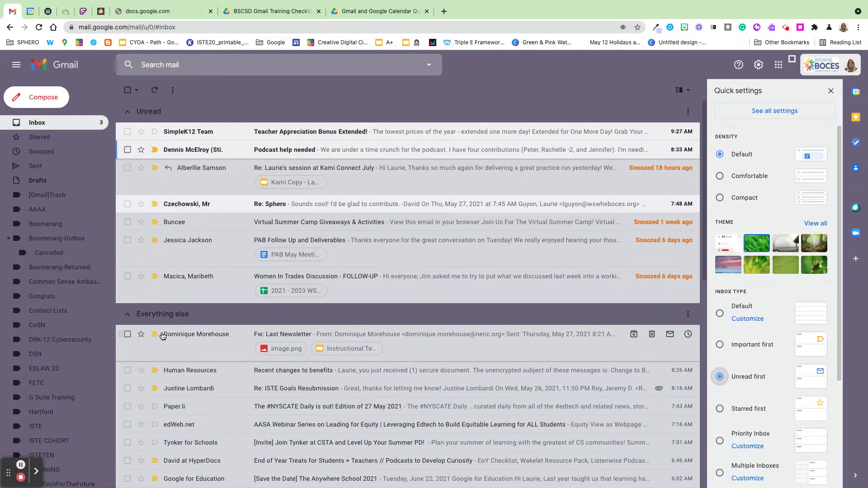
pyautogui.click(720, 409)
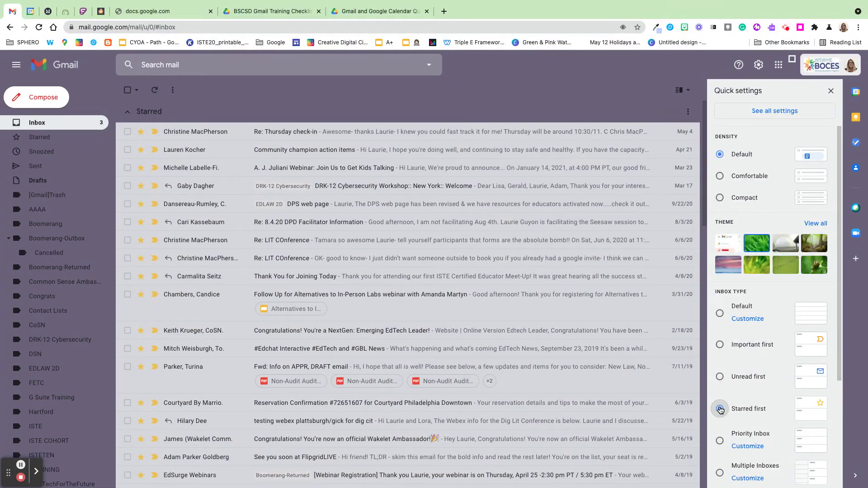
pyautogui.click(720, 444)
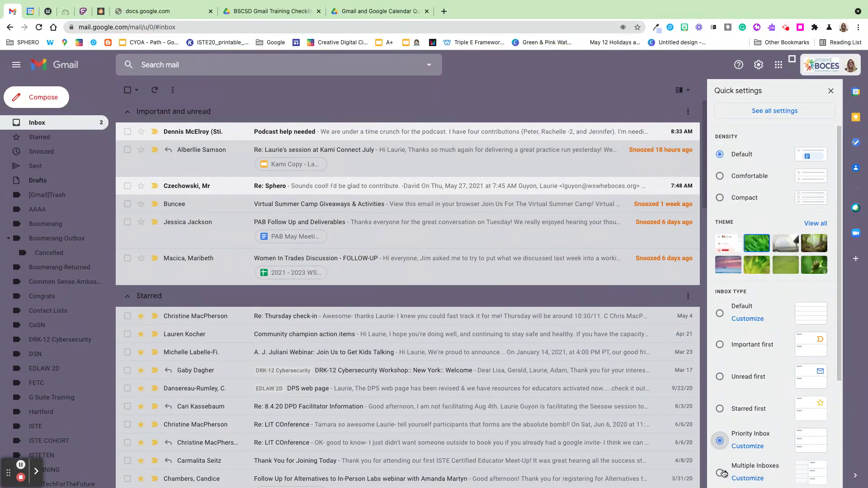
pyautogui.click(720, 346)
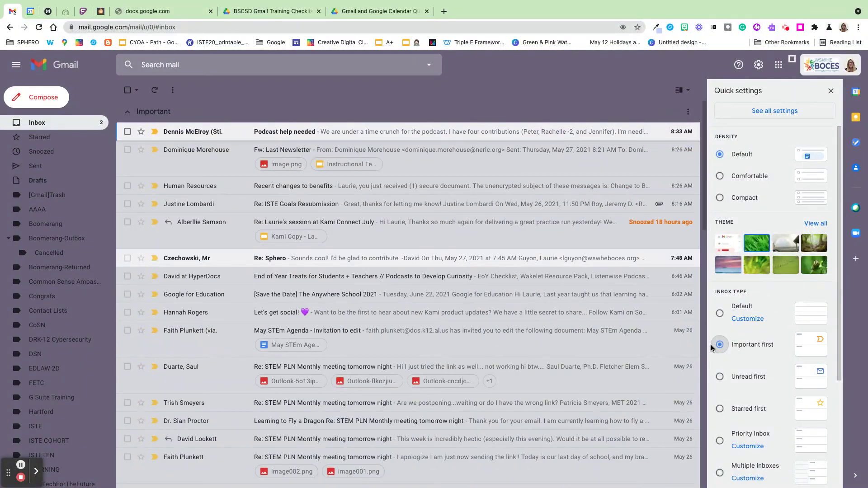
pyautogui.click(832, 92)
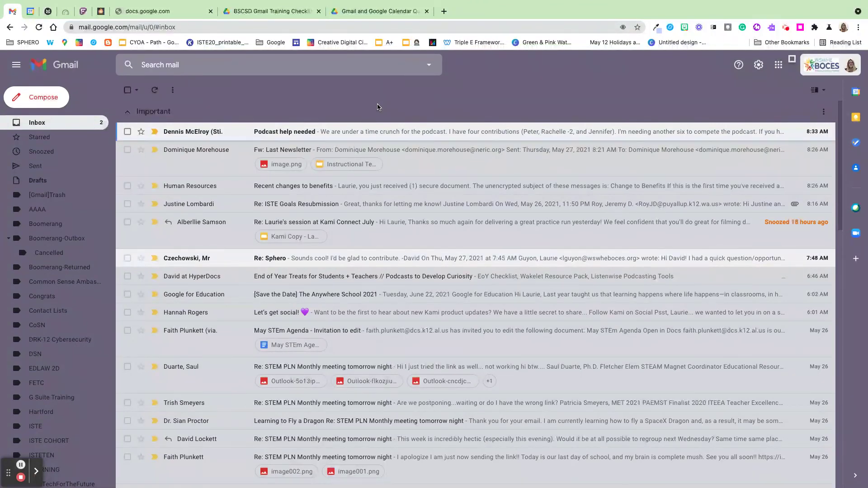
# Step: Set the inbox type to Unread first in the quick settings
pyautogui.click(759, 64)
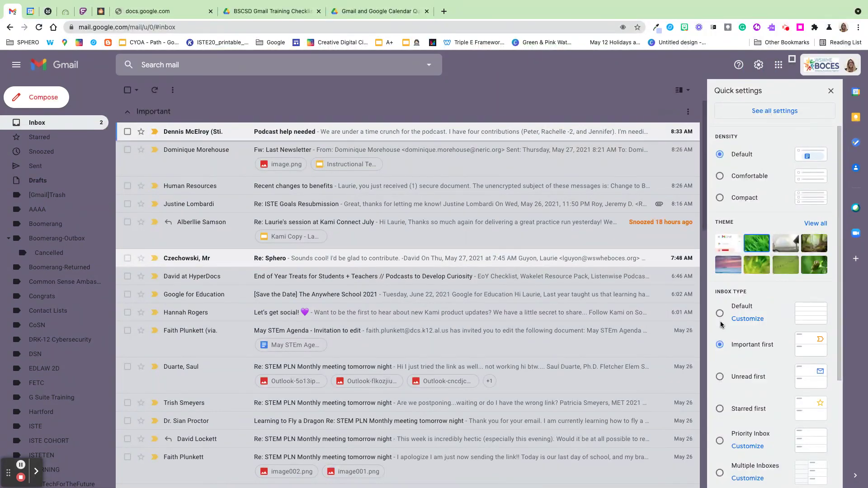
pyautogui.click(720, 376)
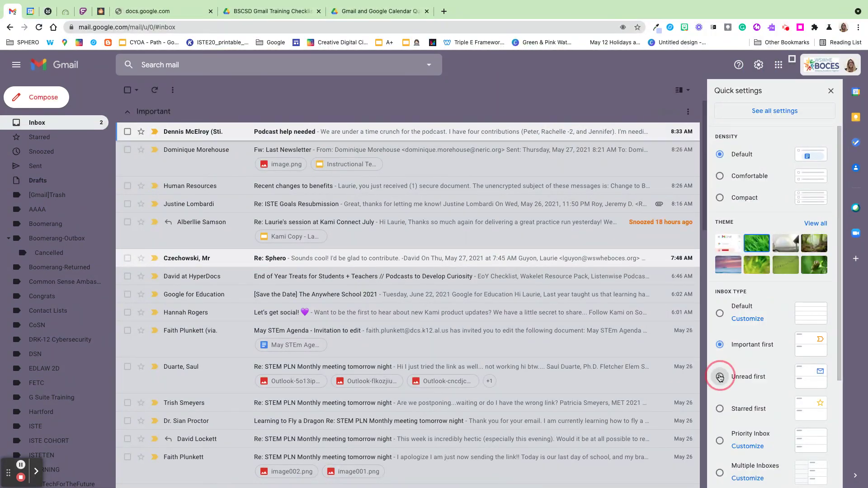